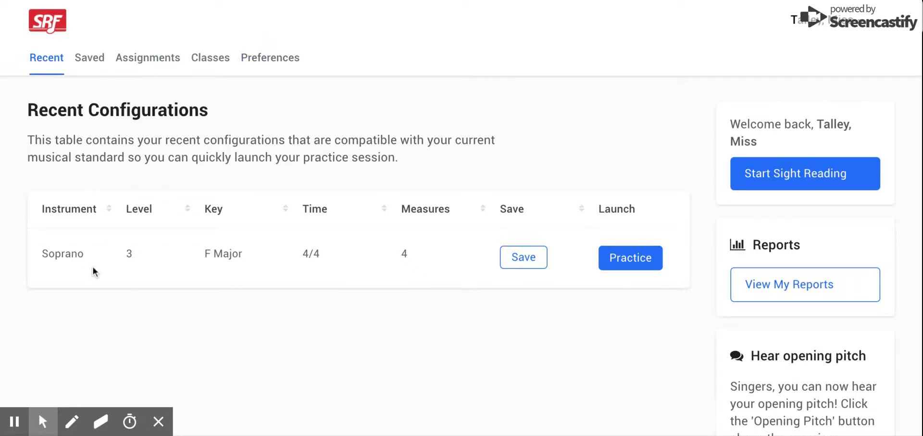
Show the Assignments list and review each assignment's class, due date and status
{"action": "left_click", "coordinate": [94, 64]}
{"action": "left_click", "coordinate": [150, 58]}
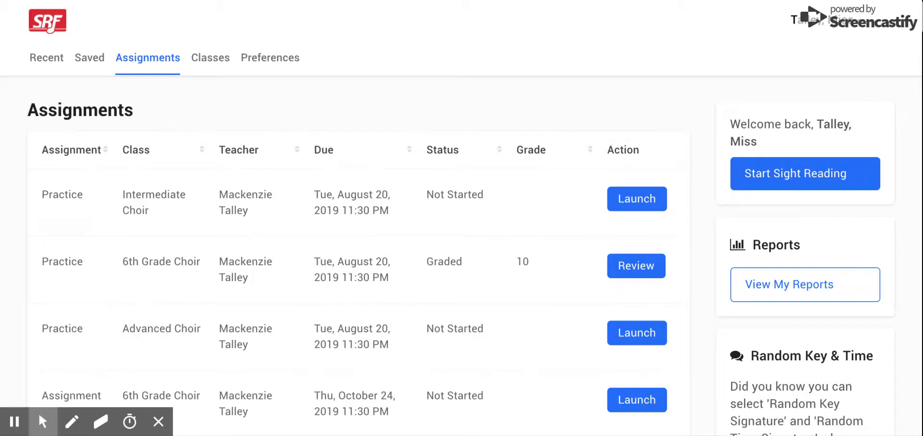
{"action": "scroll", "coordinate": [244, 192], "scroll_direction": "down", "scroll_amount": 3}
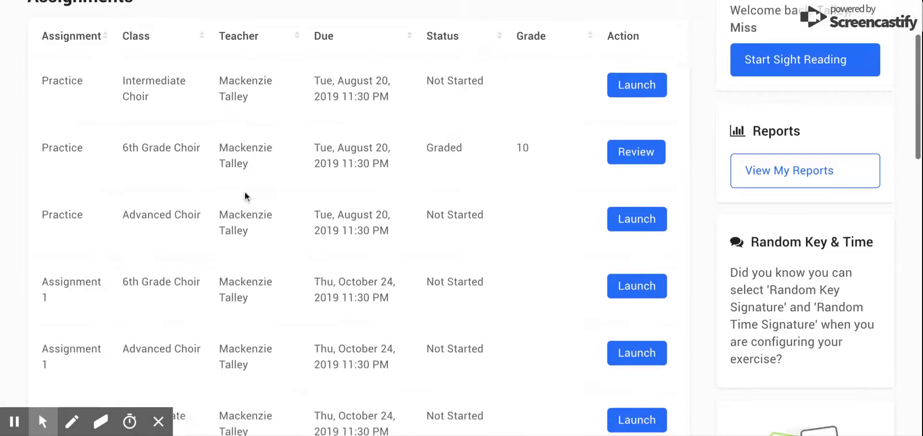
{"action": "scroll", "coordinate": [245, 195], "scroll_direction": "down", "scroll_amount": 5}
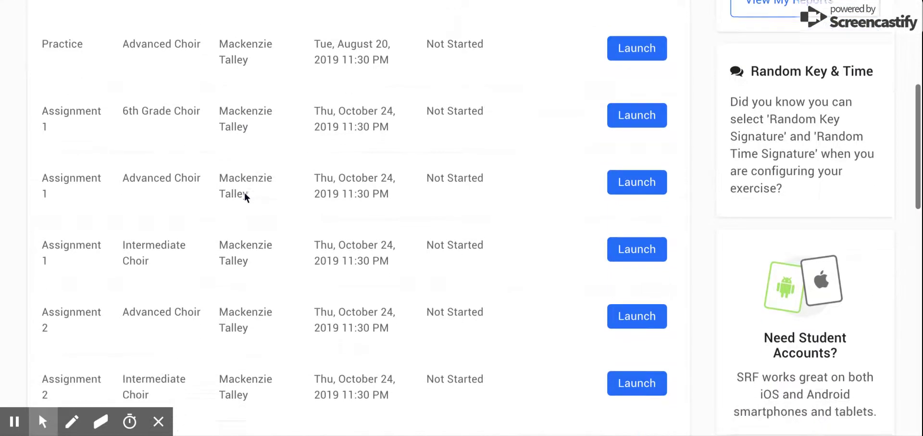
{"action": "scroll", "coordinate": [244, 192], "scroll_direction": "down", "scroll_amount": 8}
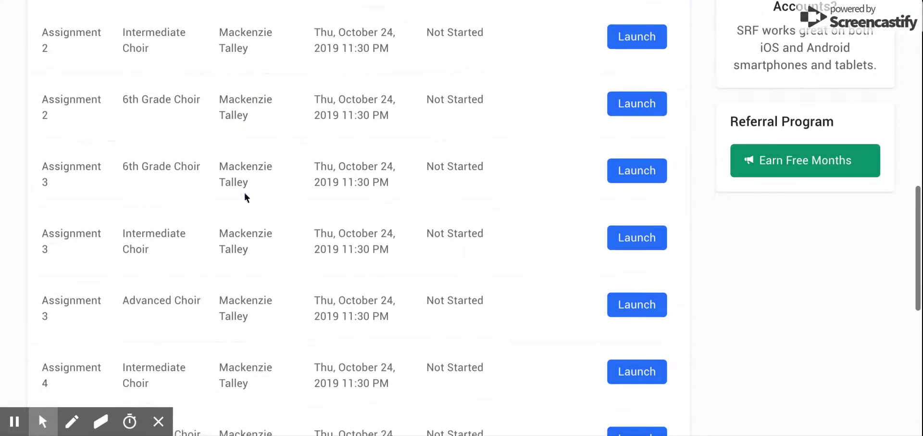
{"action": "scroll", "coordinate": [244, 190], "scroll_direction": "down", "scroll_amount": 10}
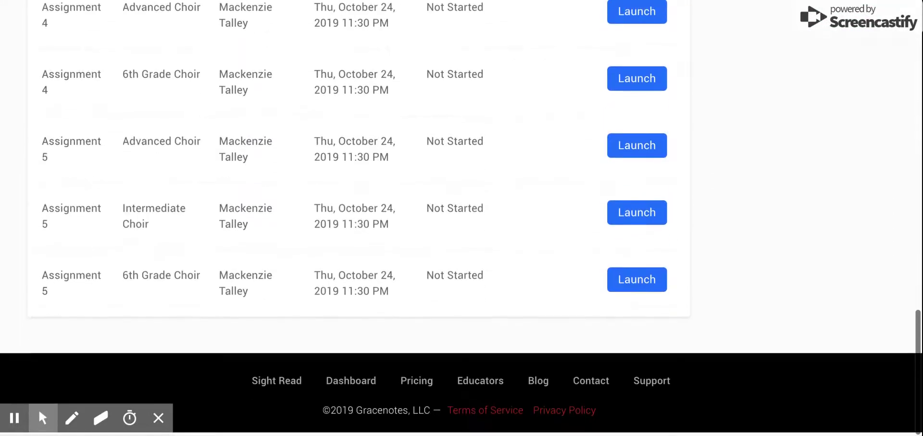
{"action": "scroll", "coordinate": [244, 190], "scroll_direction": "up", "scroll_amount": 20}
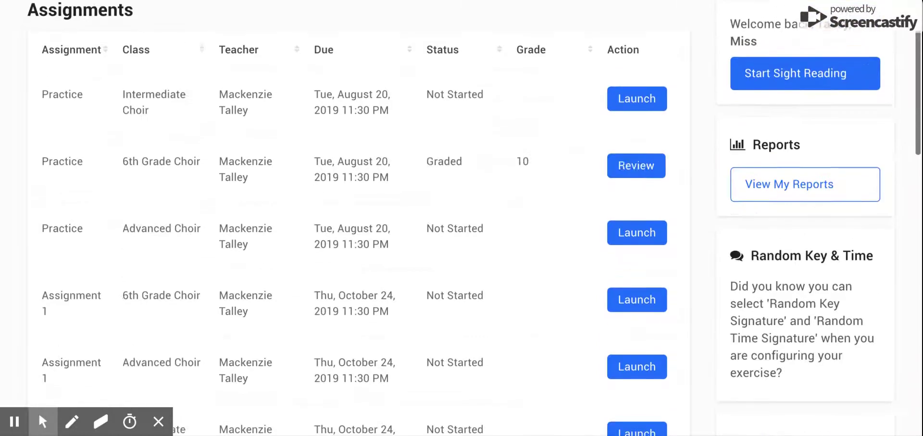
{"action": "scroll", "coordinate": [244, 191], "scroll_direction": "up", "scroll_amount": 3}
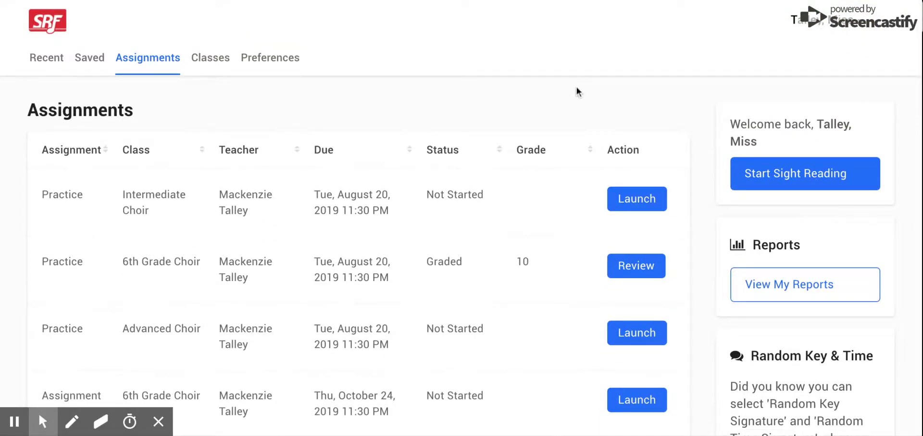
Launch the first Practice assignment for Intermediate Choir
{"action": "scroll", "coordinate": [535, 75], "scroll_direction": "down", "scroll_amount": 1}
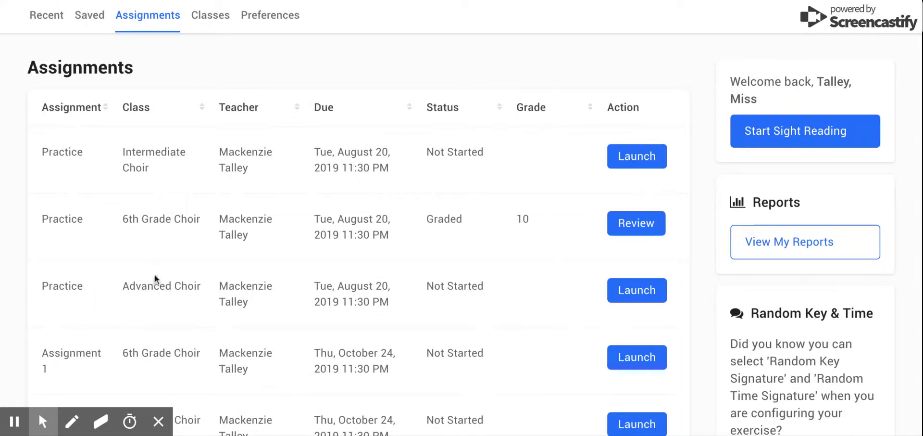
{"action": "scroll", "coordinate": [206, 305], "scroll_direction": "down", "scroll_amount": 3}
{"action": "scroll", "coordinate": [350, 241], "scroll_direction": "up", "scroll_amount": 4}
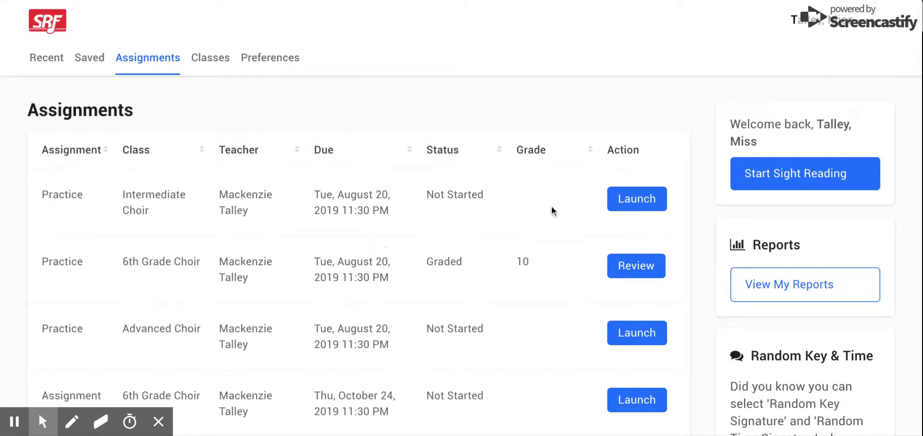
{"action": "left_click", "coordinate": [643, 204]}
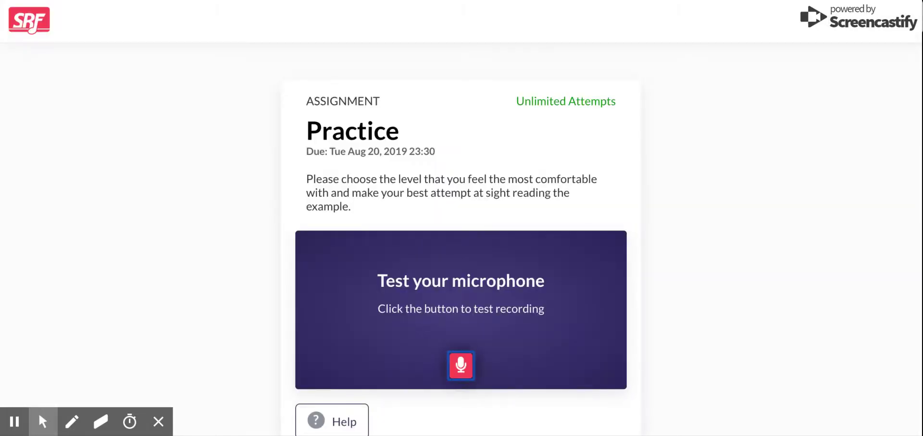
Record a microphone test in the Practice assignment so it can be replayed
{"action": "scroll", "coordinate": [644, 215], "scroll_direction": "down", "scroll_amount": 2}
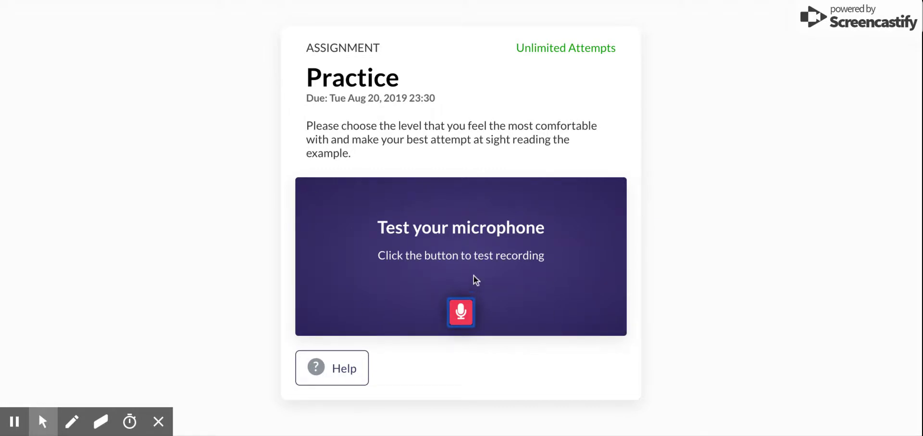
{"action": "scroll", "coordinate": [474, 281], "scroll_direction": "up", "scroll_amount": 2}
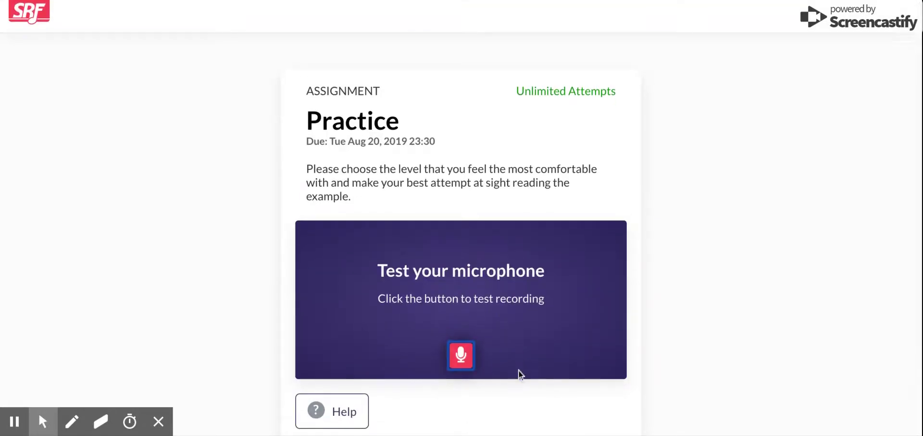
{"action": "scroll", "coordinate": [518, 371], "scroll_direction": "down", "scroll_amount": 2}
{"action": "left_click", "coordinate": [462, 355]}
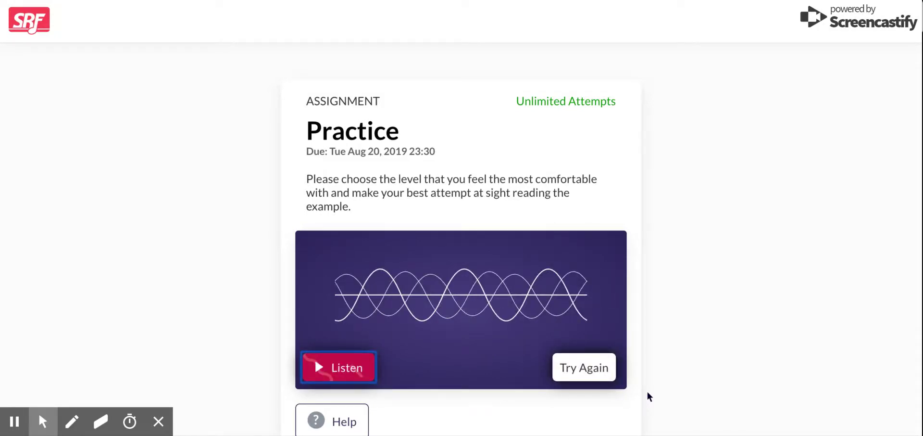
{"action": "scroll", "coordinate": [446, 390], "scroll_direction": "down", "scroll_amount": 1}
{"action": "scroll", "coordinate": [446, 391], "scroll_direction": "up", "scroll_amount": 1}
{"action": "scroll", "coordinate": [446, 391], "scroll_direction": "down", "scroll_amount": 1}
{"action": "scroll", "coordinate": [447, 394], "scroll_direction": "up", "scroll_amount": 1}
{"action": "scroll", "coordinate": [536, 160], "scroll_direction": "down", "scroll_amount": 1}
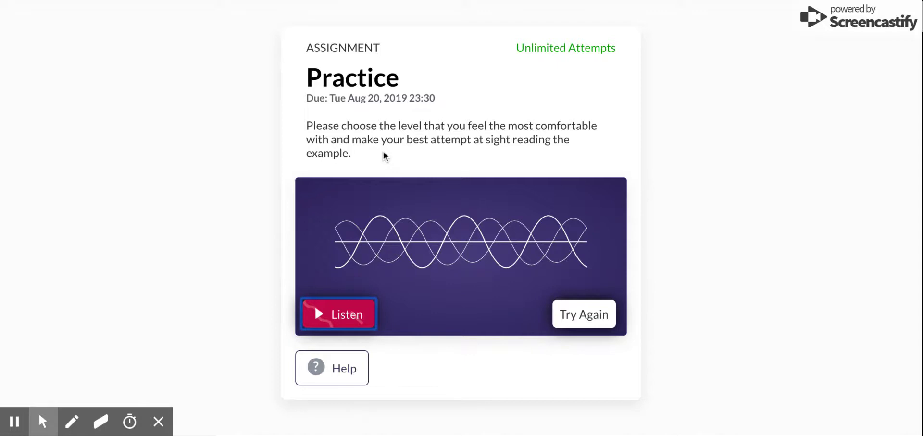
{"action": "scroll", "coordinate": [387, 86], "scroll_direction": "up", "scroll_amount": 1}
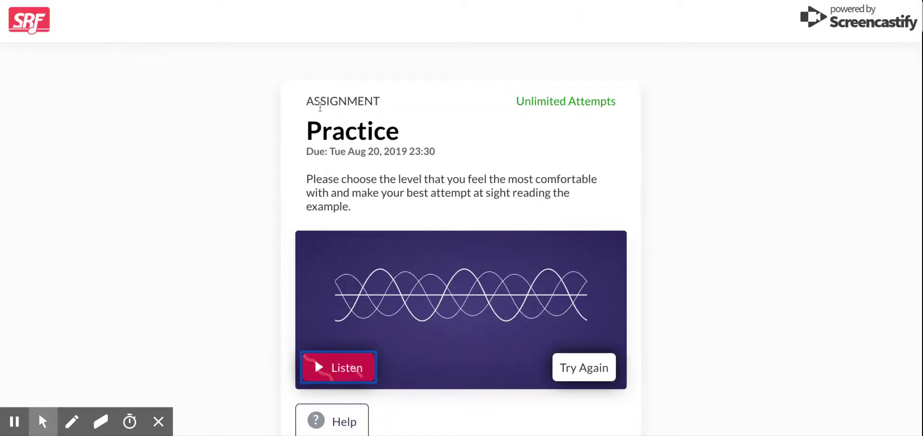
Leave the assignment for a new Voice exercise and choose Soprano as the voice part
{"action": "left_click", "coordinate": [39, 39]}
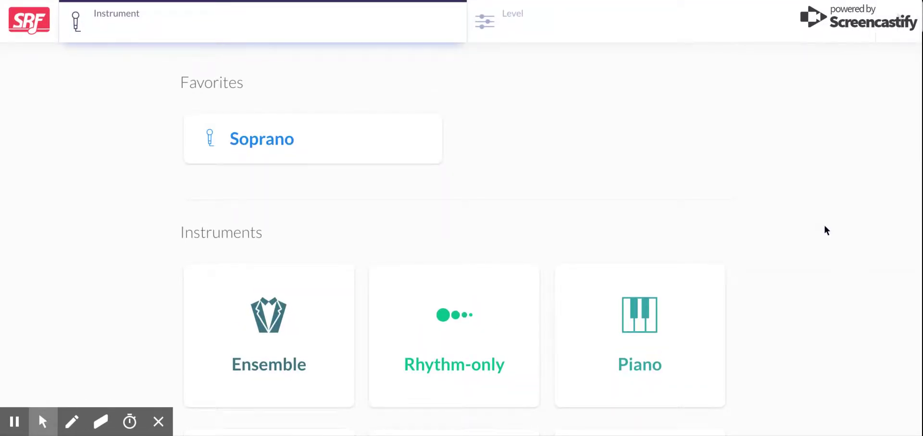
{"action": "scroll", "coordinate": [825, 228], "scroll_direction": "down", "scroll_amount": 4}
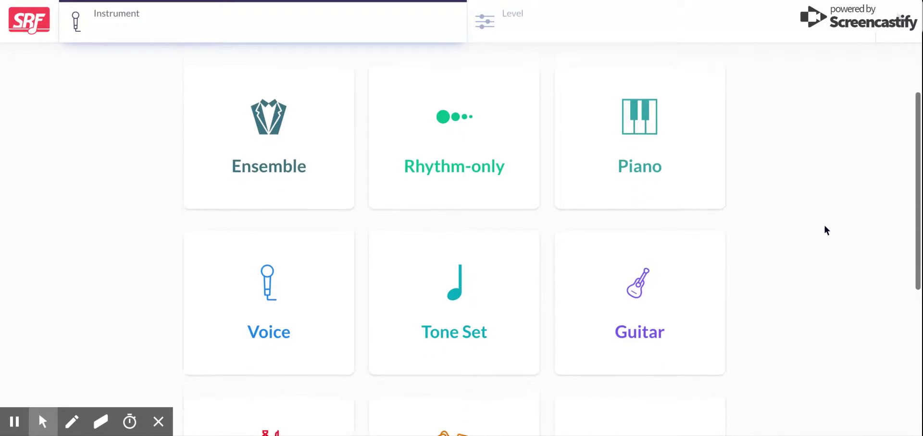
{"action": "left_click", "coordinate": [253, 315]}
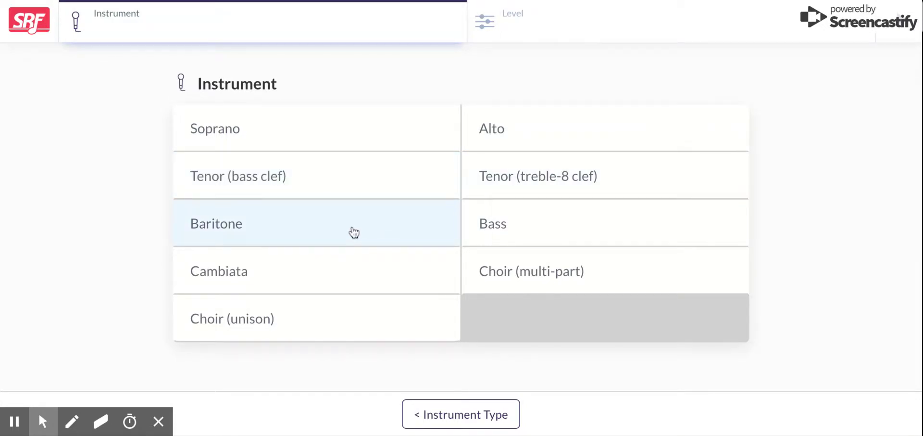
{"action": "left_click", "coordinate": [374, 283]}
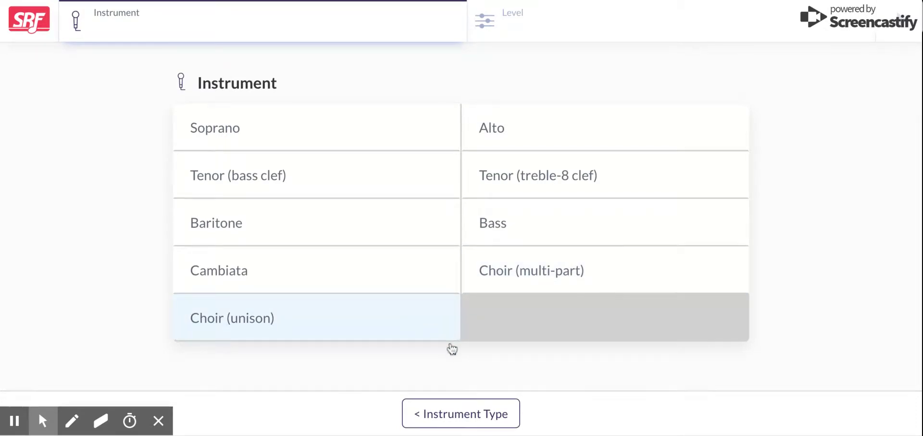
{"action": "left_click", "coordinate": [322, 148]}
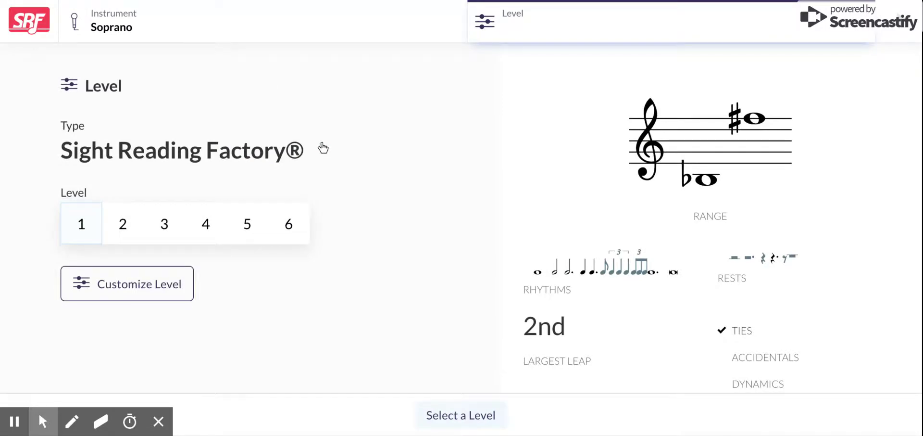
Set level 2, 4/4 time and a random suggested key signature, then choose Free Play
{"action": "left_click", "coordinate": [122, 232]}
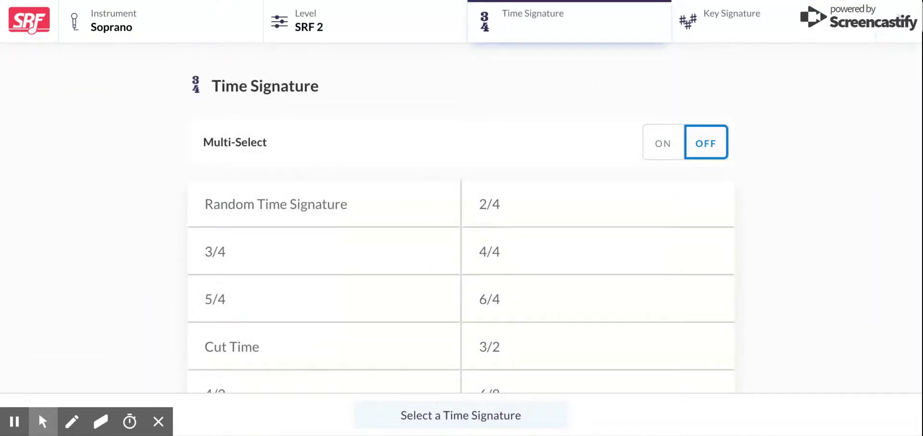
{"action": "scroll", "coordinate": [121, 230], "scroll_direction": "down", "scroll_amount": 1}
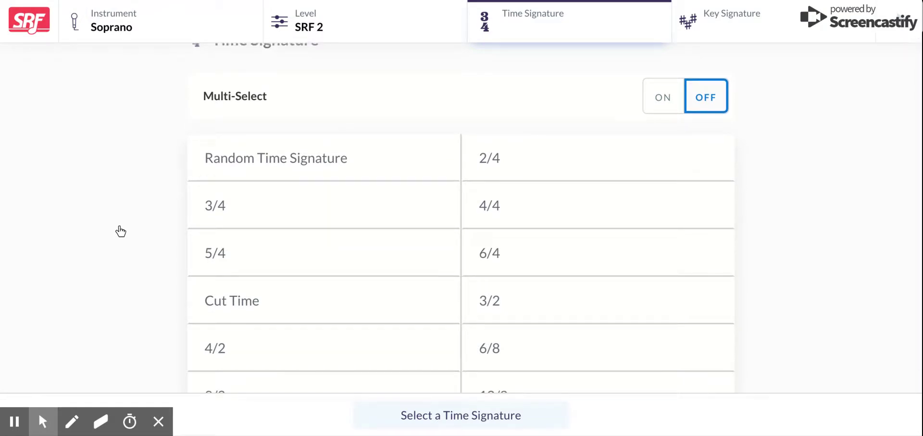
{"action": "left_click", "coordinate": [512, 224]}
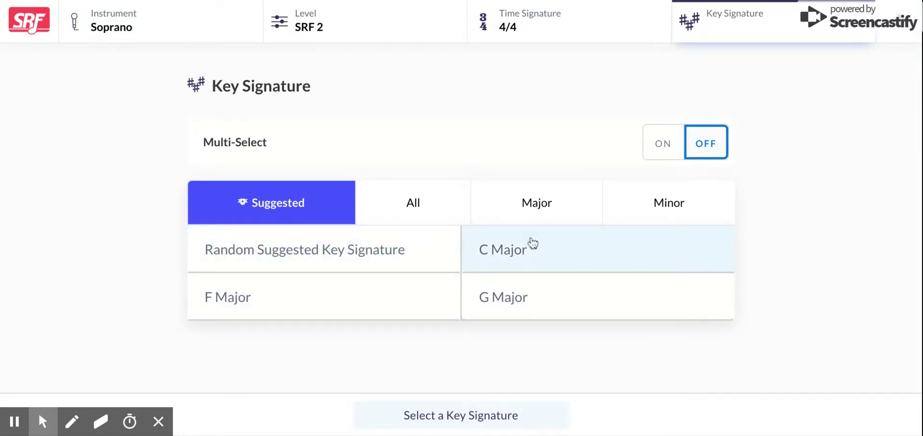
{"action": "left_click", "coordinate": [371, 247]}
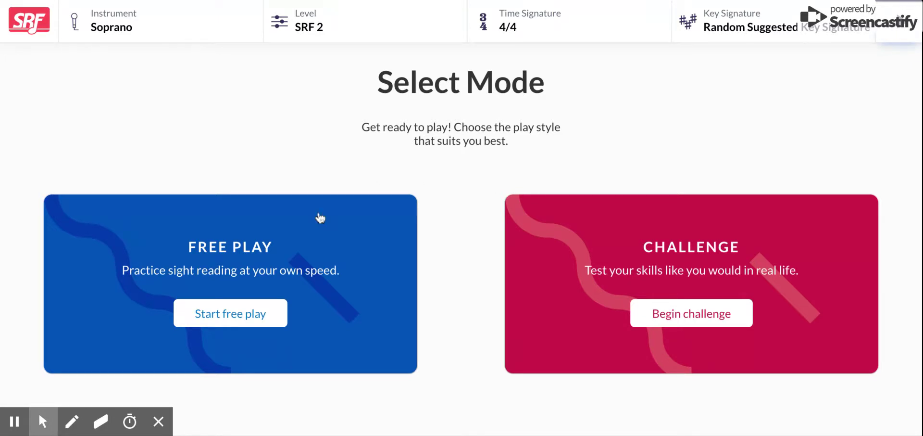
{"action": "left_click", "coordinate": [252, 319]}
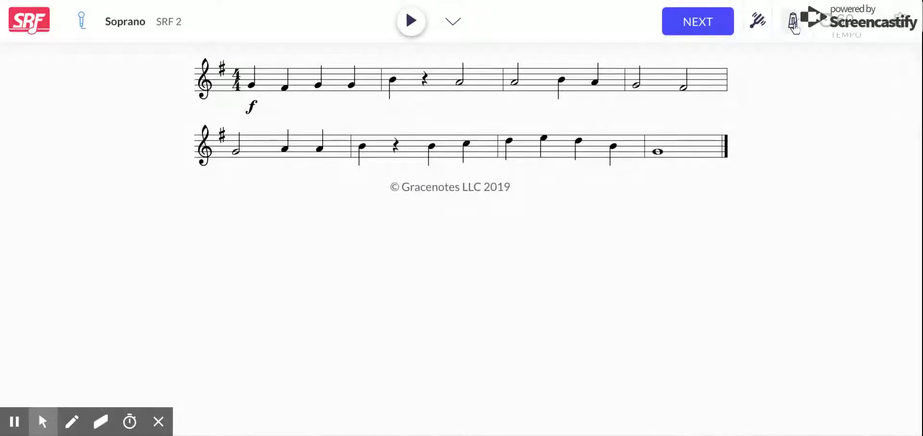
Raise the metronome tempo to 110 and bring up the exercise settings panel
{"action": "left_click", "coordinate": [794, 28]}
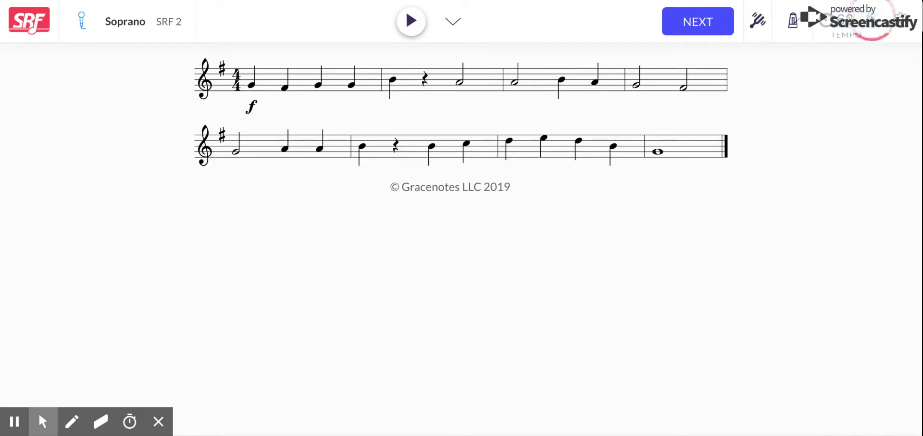
{"action": "left_click", "coordinate": [872, 19]}
{"action": "left_click", "coordinate": [871, 19]}
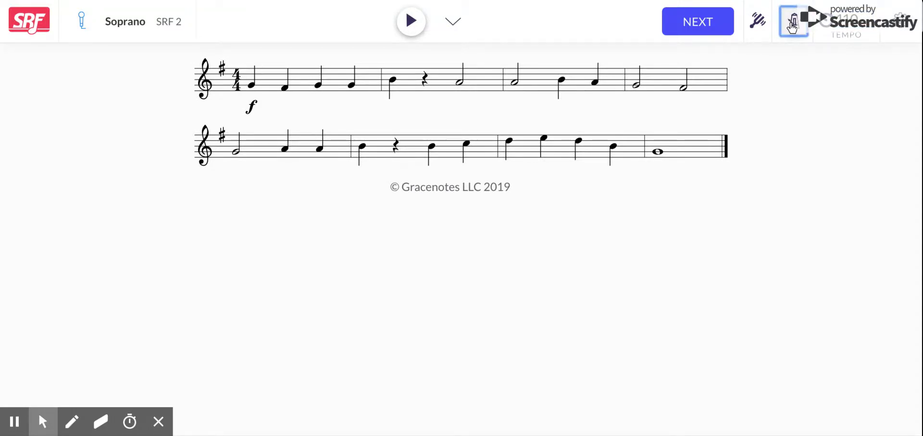
{"action": "left_click", "coordinate": [793, 25]}
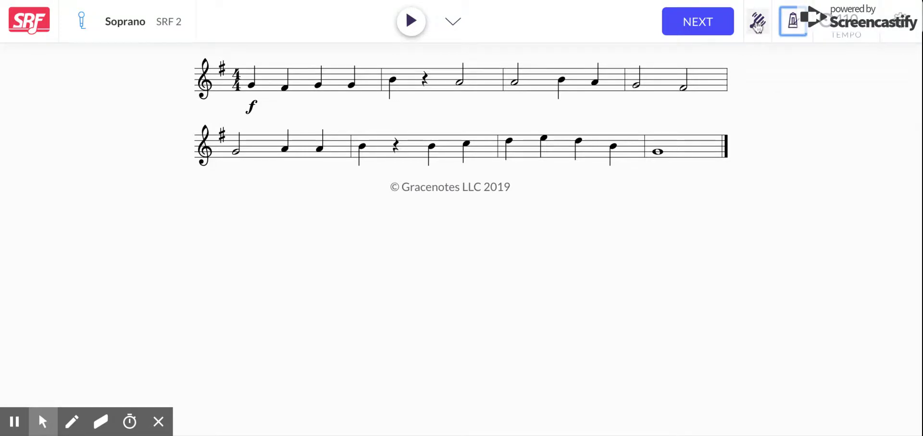
{"action": "left_click", "coordinate": [758, 27]}
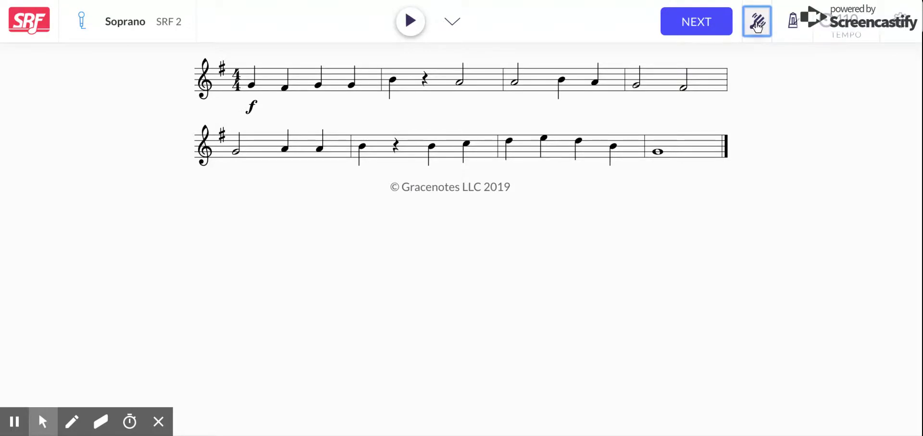
{"action": "left_click", "coordinate": [757, 22]}
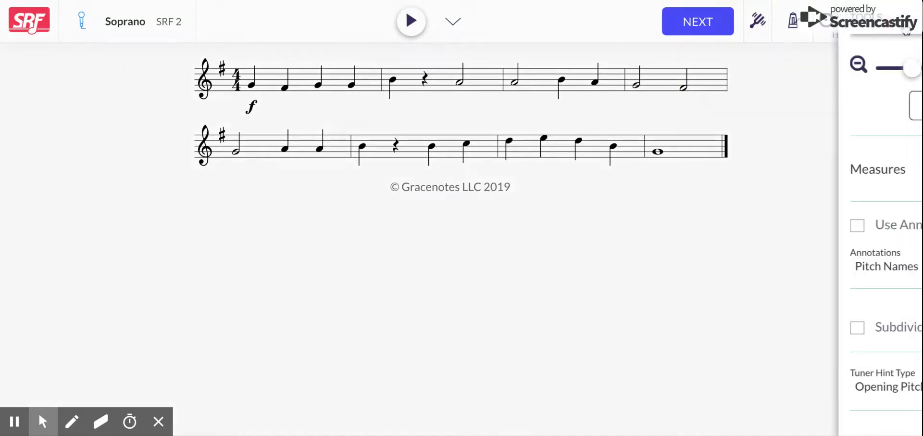
Set the exercise length to 4 measures
{"action": "scroll", "coordinate": [841, 268], "scroll_direction": "down", "scroll_amount": 3}
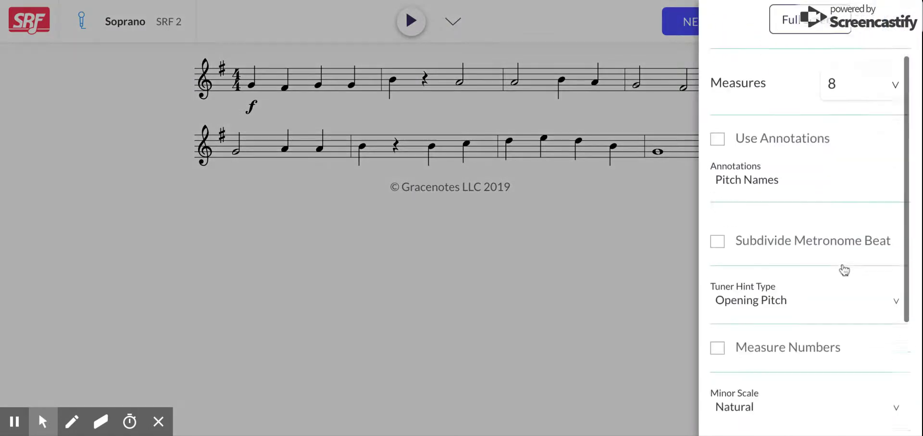
{"action": "scroll", "coordinate": [841, 269], "scroll_direction": "down", "scroll_amount": 2}
{"action": "scroll", "coordinate": [841, 268], "scroll_direction": "up", "scroll_amount": 5}
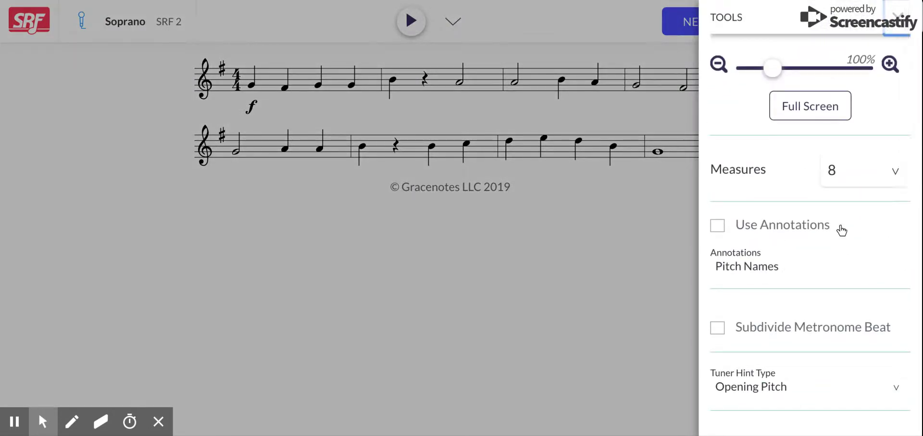
{"action": "left_click", "coordinate": [865, 181]}
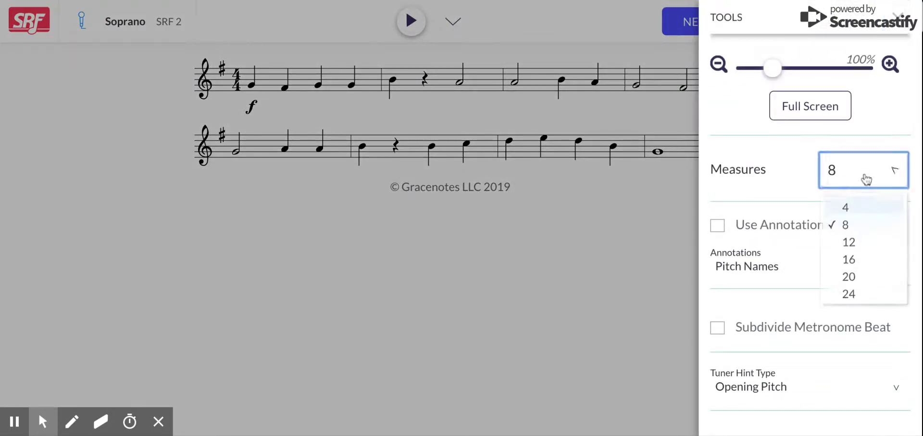
{"action": "left_click", "coordinate": [856, 218]}
Turn on measure numbers, close the settings panel and load a new exercise
{"action": "scroll", "coordinate": [868, 268], "scroll_direction": "down", "scroll_amount": 1}
{"action": "scroll", "coordinate": [790, 204], "scroll_direction": "down", "scroll_amount": 4}
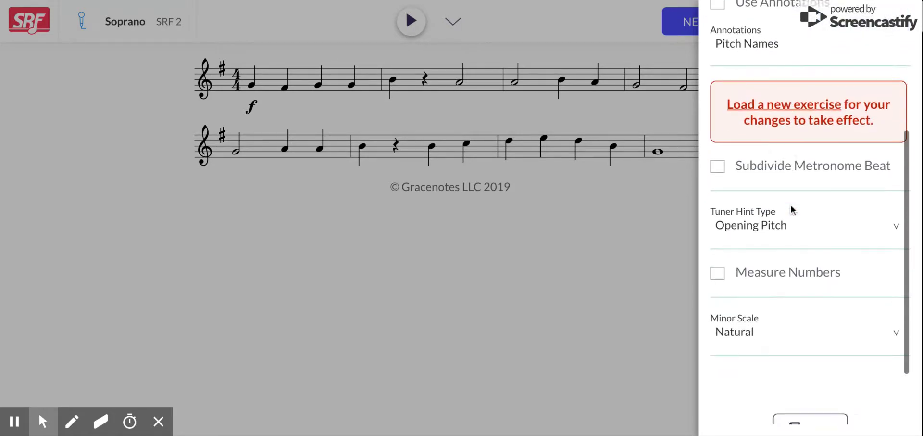
{"action": "scroll", "coordinate": [792, 209], "scroll_direction": "down", "scroll_amount": 2}
{"action": "left_click", "coordinate": [720, 191]}
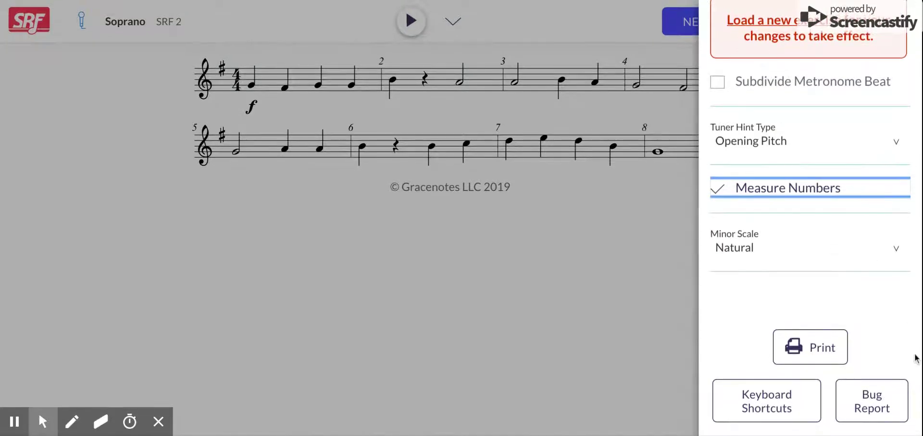
{"action": "scroll", "coordinate": [865, 135], "scroll_direction": "up", "scroll_amount": 7}
{"action": "left_click", "coordinate": [688, 19]}
{"action": "left_click", "coordinate": [687, 19]}
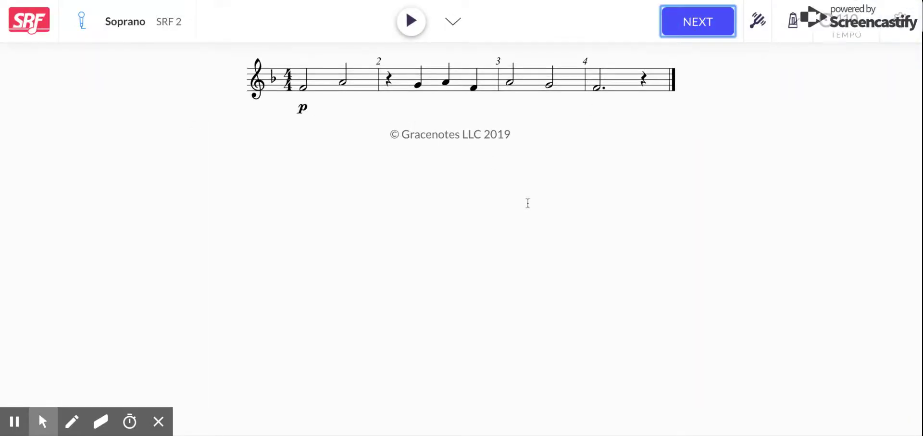
Play back the four-measure exercise, stop it, then load another new exercise
{"action": "left_click", "coordinate": [758, 24]}
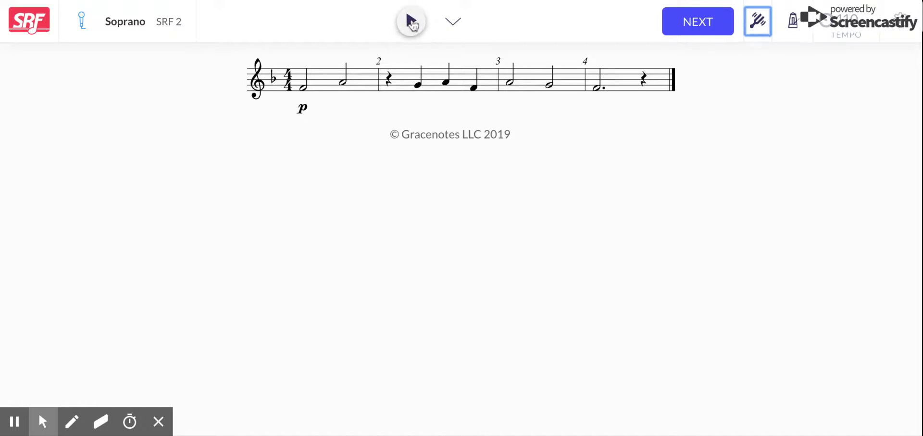
{"action": "left_click", "coordinate": [412, 22]}
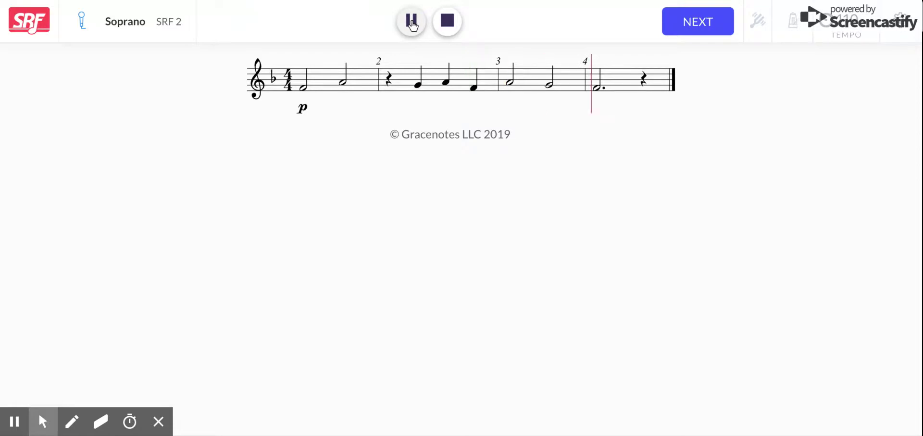
{"action": "left_click", "coordinate": [450, 22]}
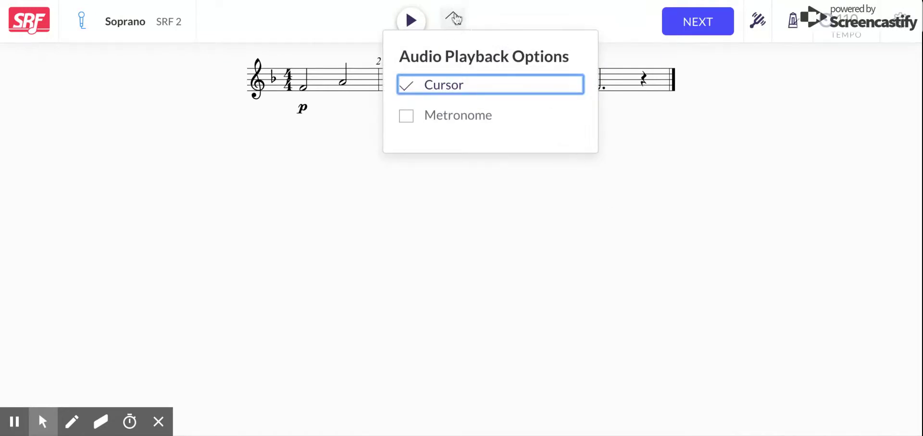
{"action": "left_click", "coordinate": [454, 19]}
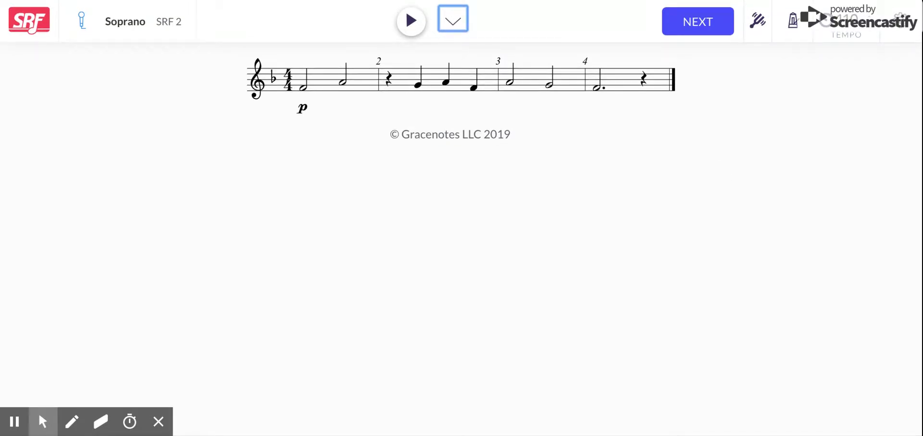
{"action": "left_click", "coordinate": [694, 22]}
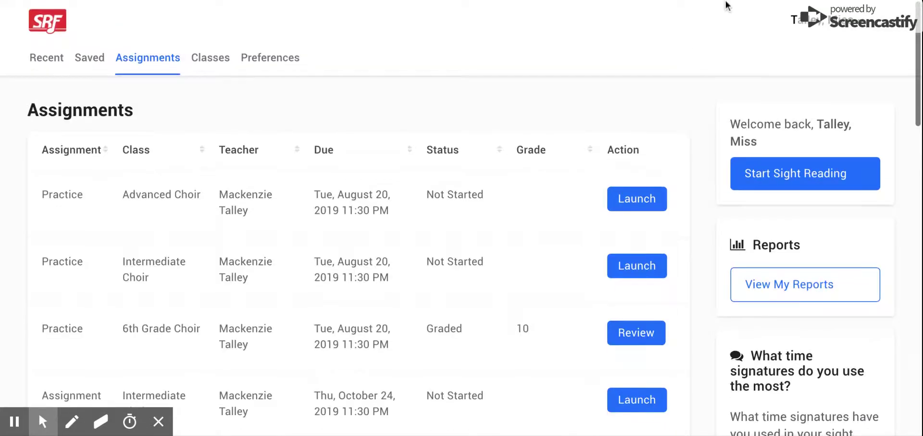
Scroll down the Assignments page to view the class assignments
{"action": "scroll", "coordinate": [783, 44], "scroll_direction": "down", "scroll_amount": 1}
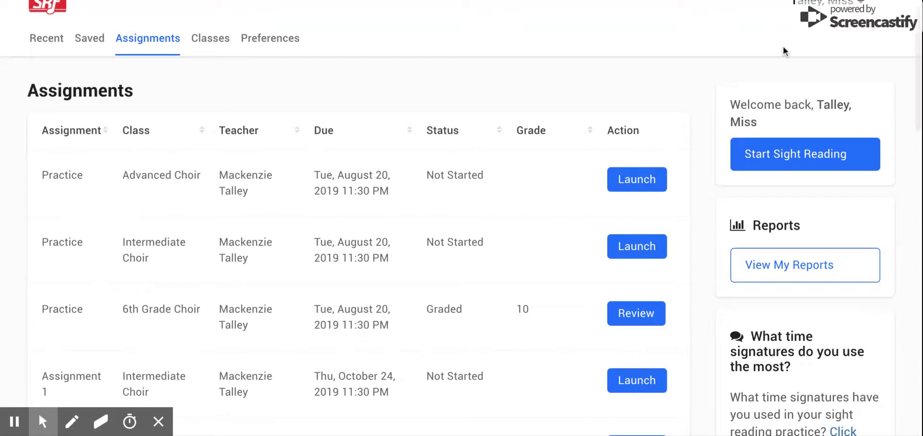